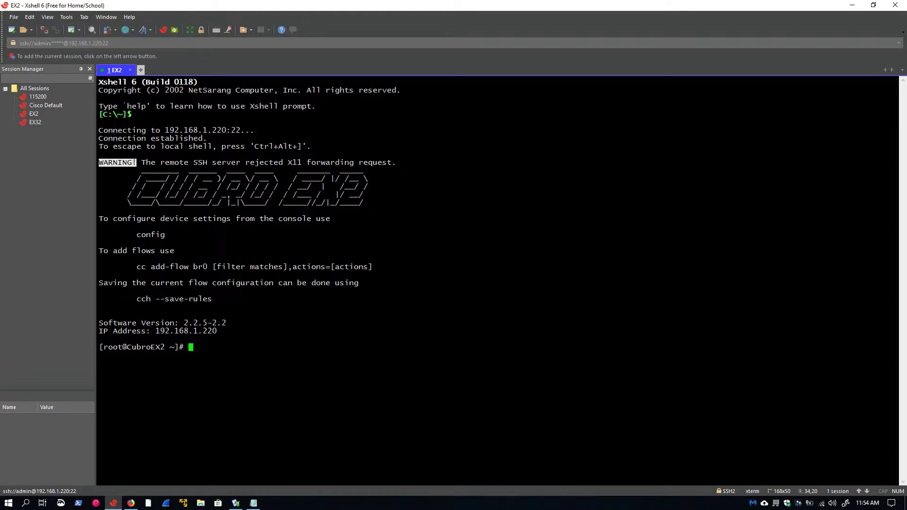
{"action": "type", "text": "cc ad"}
{"action": "type", "text": "d-flow "}
{"action": "type", "text": "br0 "}
{"action": "type", "text": "i"}
{"action": "type", "text": "n_port"}
{"action": "type", "text": "="}
{"action": "type", "text": "1"}
{"action": "type", "text": ","}
{"action": "type", "text": "priroi"}
Enter 'cc add-flow br0 in_port=1,priority=32768,dl_src=' and correct the priority typo.
{"action": "key", "text": "BackSpace"}
{"action": "key", "text": "BackSpace"}
{"action": "key", "text": "BackSpace"}
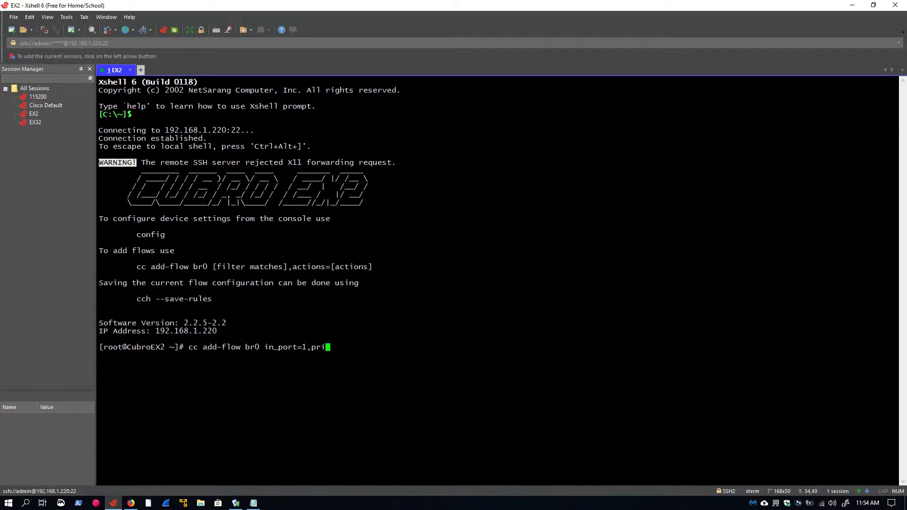
{"action": "type", "text": "ority"}
{"action": "type", "text": "=3276"}
{"action": "type", "text": "8"}
{"action": "type", "text": ","}
{"action": "type", "text": "dl"}
{"action": "type", "text": "_"}
{"action": "type", "text": "src="}
Copy MAC 00:60:08:9f:b1:f3 from the Notepad notes and paste it after dl_src=.
{"action": "right_click", "coordinate": [479, 22]}
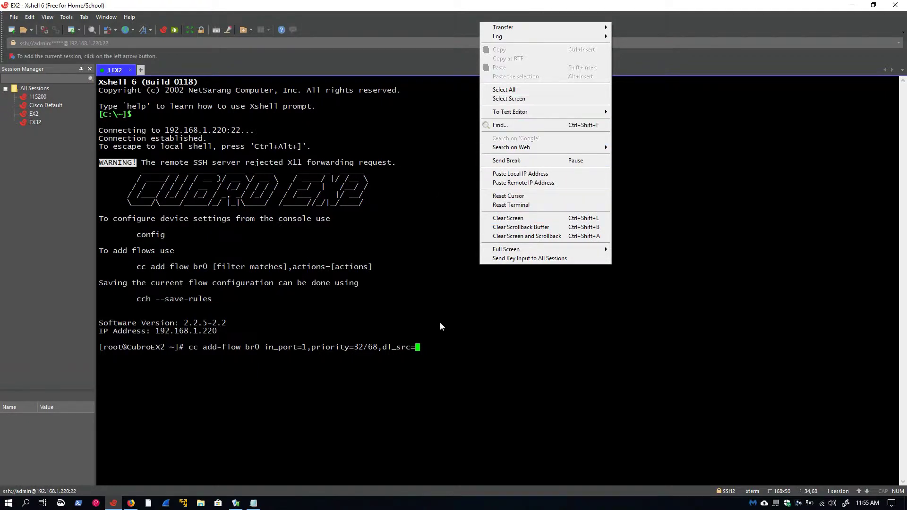
{"action": "right_click", "coordinate": [475, 370]}
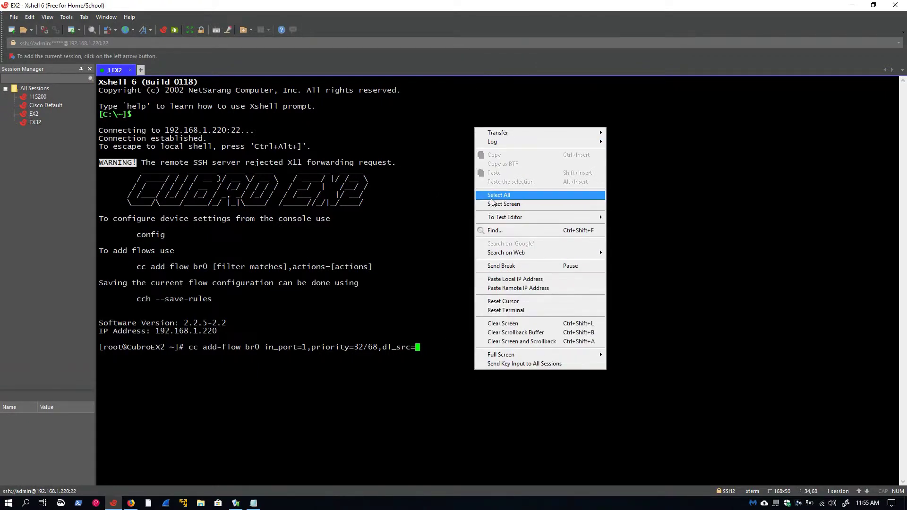
{"action": "key", "text": "Escape"}
{"action": "left_click", "coordinate": [255, 503]}
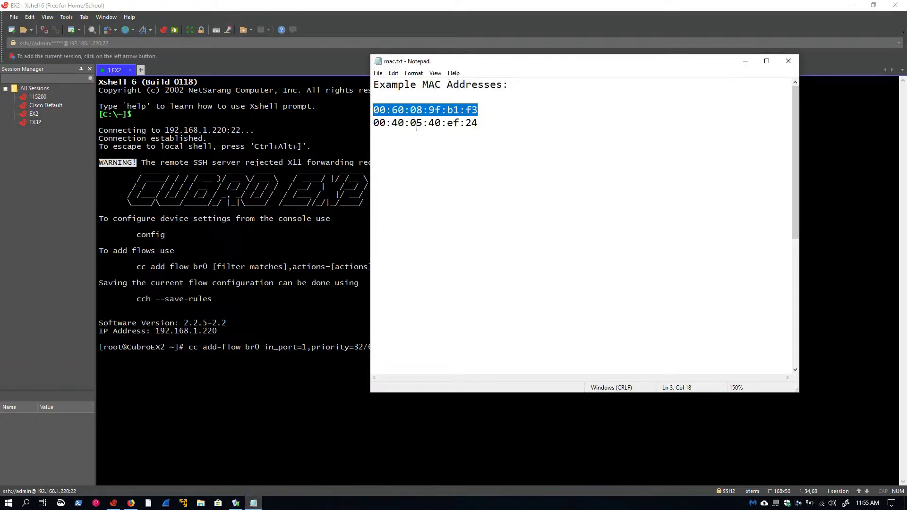
{"action": "key", "text": "alt+Tab"}
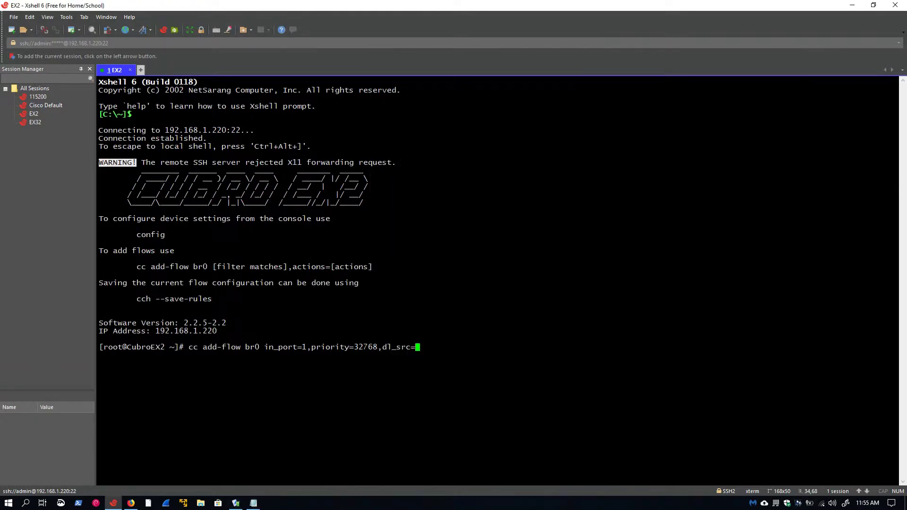
{"action": "right_click", "coordinate": [465, 119]}
{"action": "left_click", "coordinate": [485, 164]}
{"action": "type", "text": ",act"}
{"action": "type", "text": "ions="}
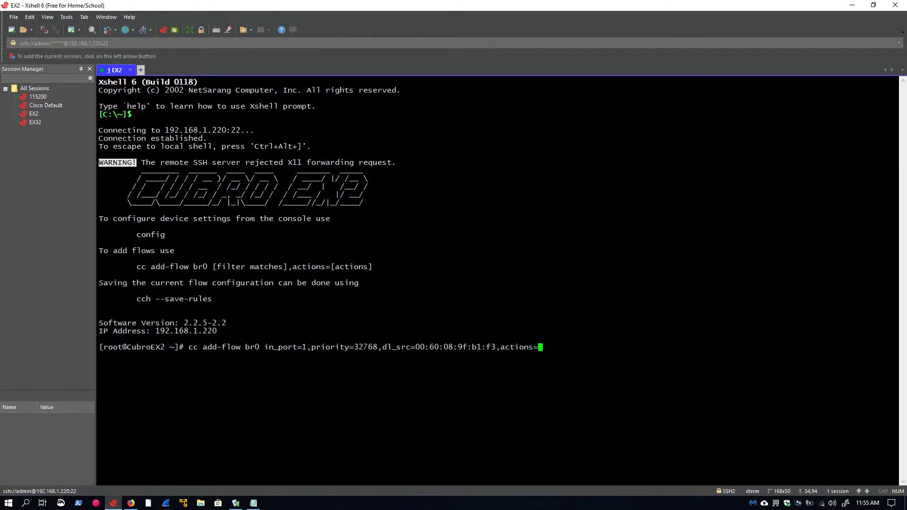
{"action": "type", "text": "output:"}
{"action": "type", "text": "4"}
Append ',actions=output:4' and submit the source-MAC flow rule.
{"action": "key", "text": "Return"}
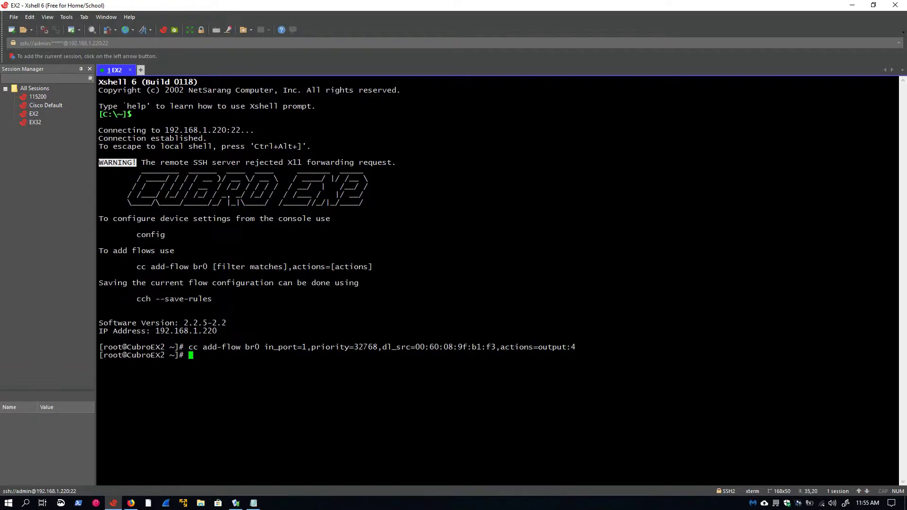
{"action": "type", "text": "cc du"}
{"action": "type", "text": "mp-flows br"}
{"action": "type", "text": "0"}
Run 'cc dump-flows br0' and highlight the new rule's match fields in the output.
{"action": "key", "text": "Return"}
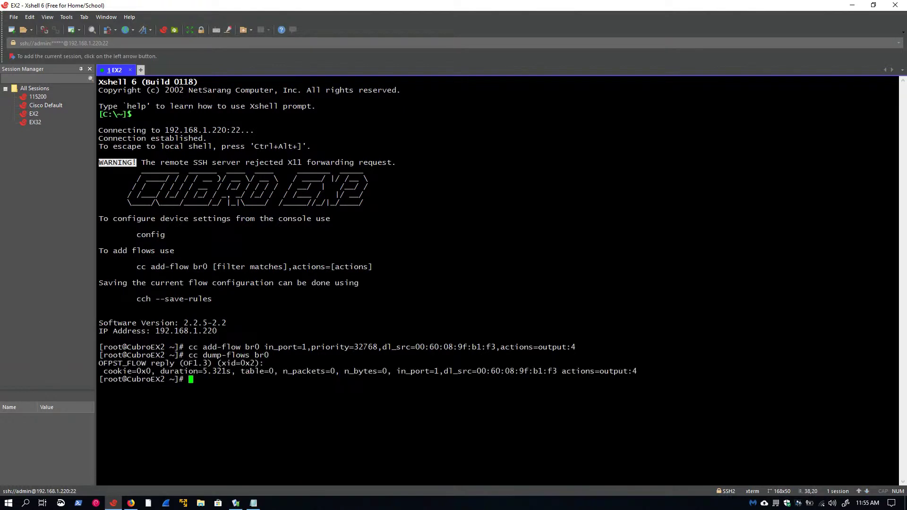
{"action": "left_click_drag", "start_coordinate": [273, 371], "coordinate": [618, 371]}
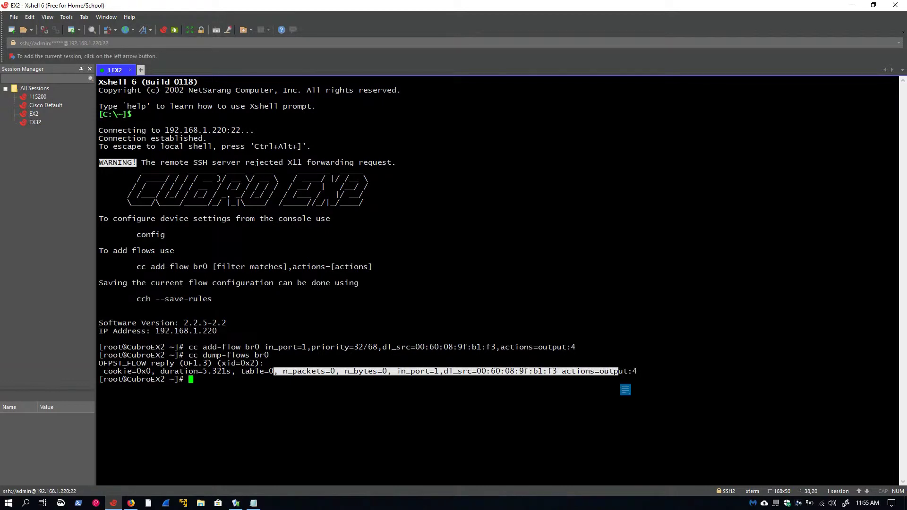
{"action": "left_click", "coordinate": [619, 370]}
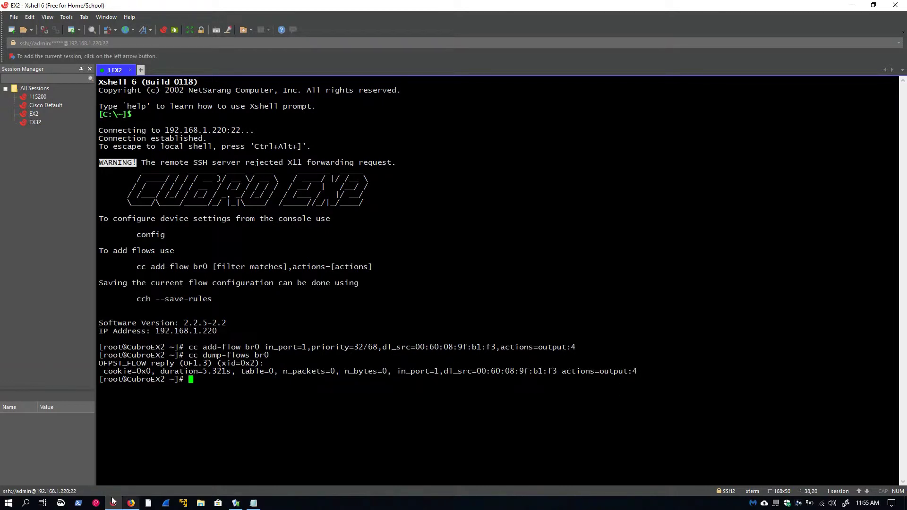
{"action": "left_click", "coordinate": [131, 503]}
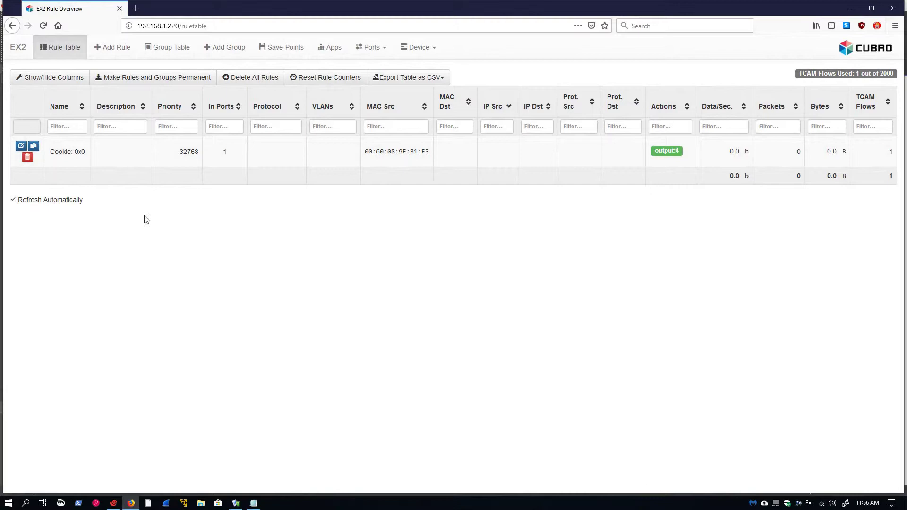
{"action": "left_click", "coordinate": [114, 503]}
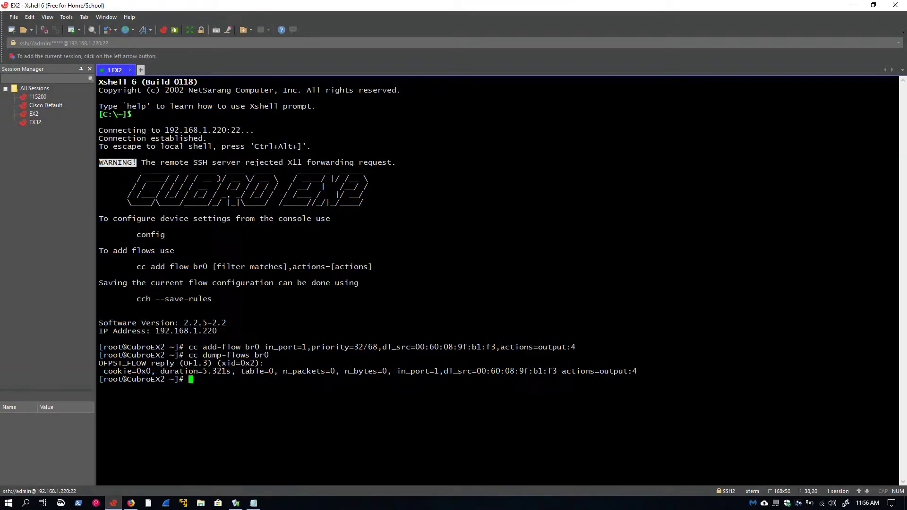
Recall the source-MAC add-flow, change dl_src to dl_dst, and submit it.
{"action": "key", "text": "Up"}
{"action": "key", "text": "Up"}
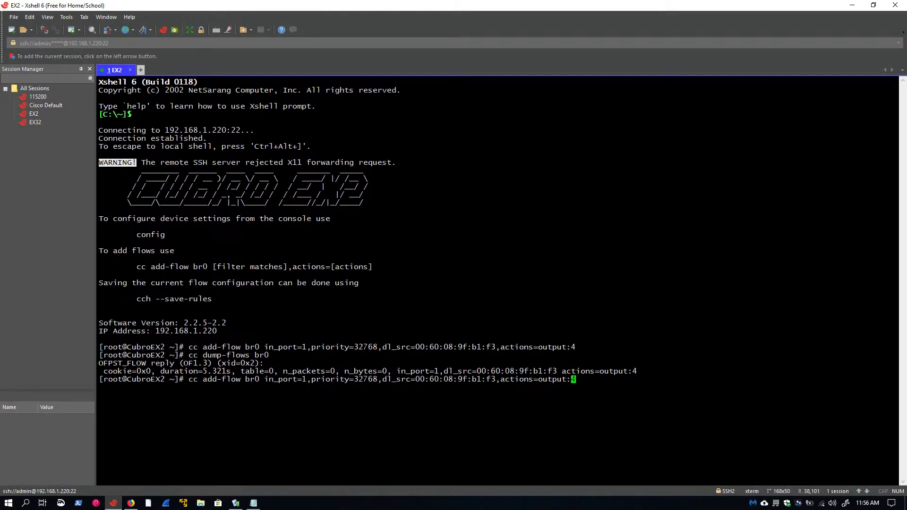
{"action": "key", "text": "Left"}
{"action": "key", "text": "Left"}
{"action": "key", "text": "Left"}
{"action": "key", "text": "Left"}
{"action": "key", "text": "Left"}
{"action": "key", "text": "Left"}
{"action": "key", "text": "Left"}
{"action": "key", "text": "Left"}
{"action": "key", "text": "Left"}
{"action": "key", "text": "Left"}
{"action": "key", "text": "Left"}
{"action": "key", "text": "Left"}
{"action": "key", "text": "BackSpace"}
{"action": "key", "text": "BackSpace"}
{"action": "key", "text": "BackSpace"}
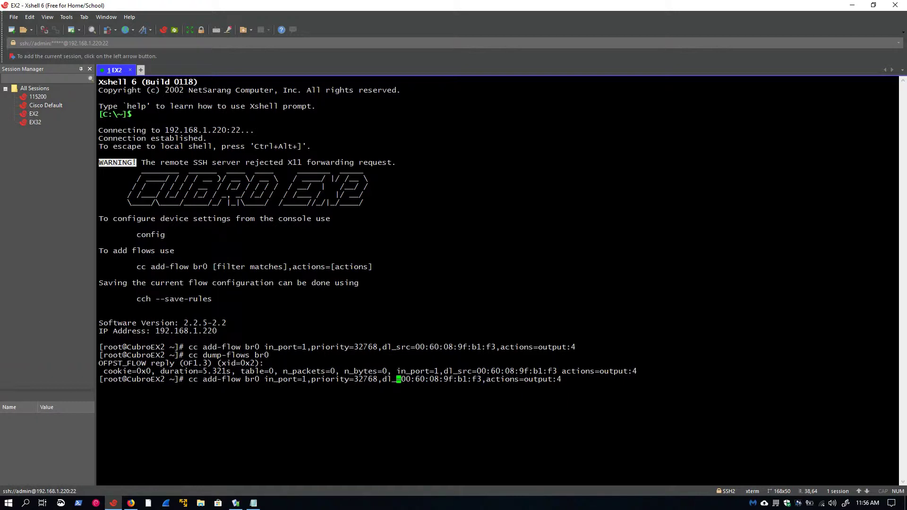
{"action": "type", "text": "dst"}
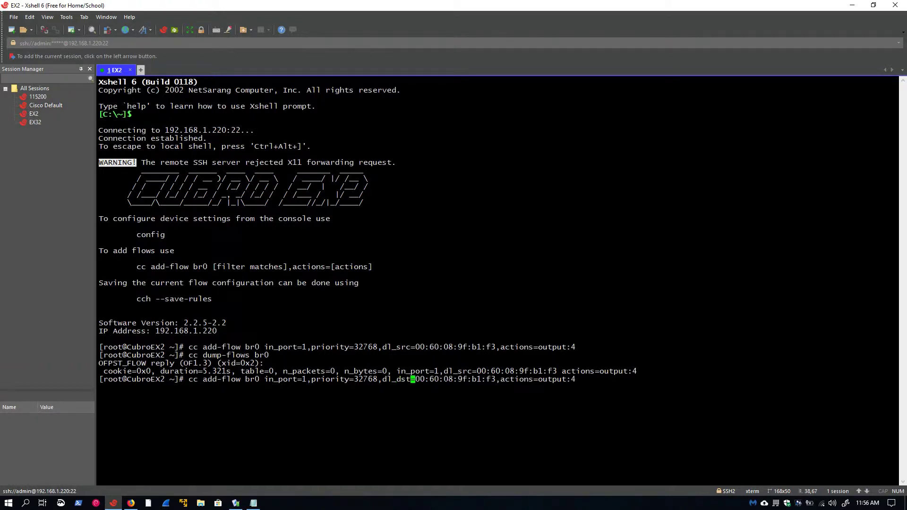
{"action": "key", "text": "Return"}
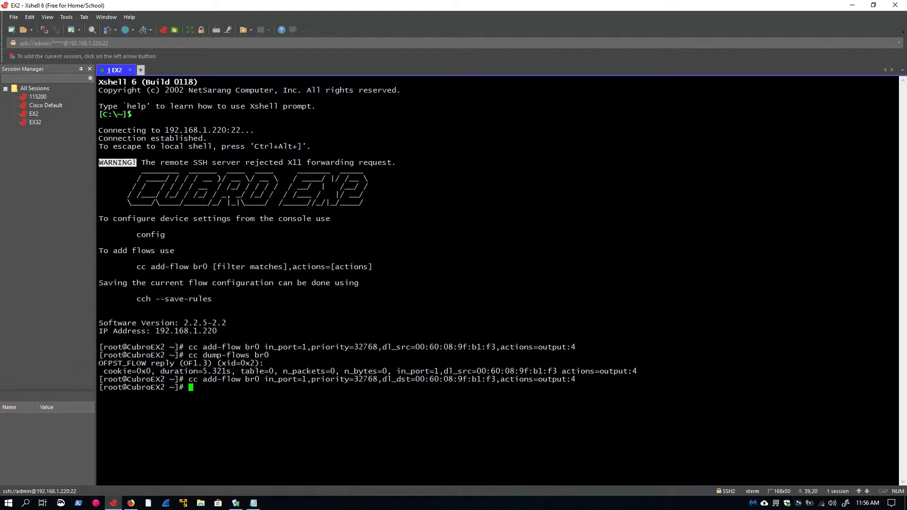
{"action": "type", "text": "c"}
{"action": "type", "text": "c dum"}
{"action": "type", "text": "p-f"}
{"action": "type", "text": "lows br0"}
List flows and confirm both rules, including dl_dst, in the web rule table.
{"action": "key", "text": "Return"}
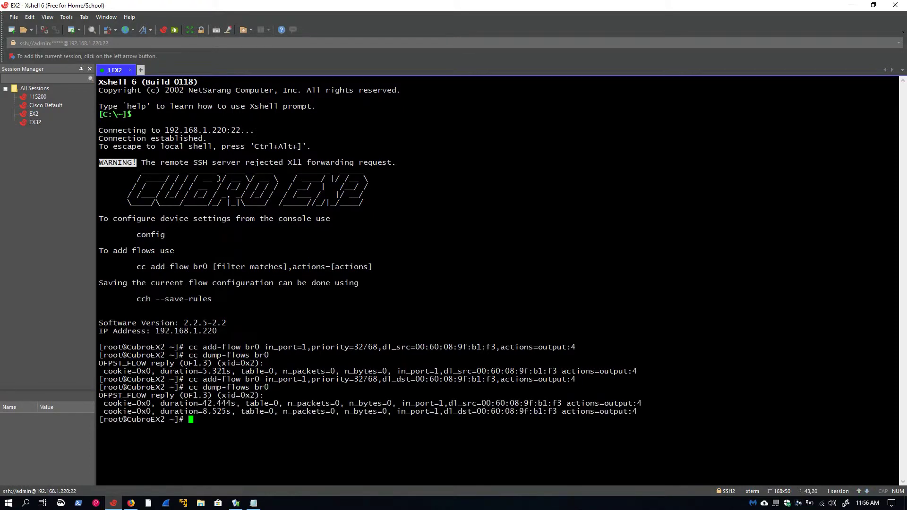
{"action": "left_click_drag", "start_coordinate": [445, 412], "coordinate": [505, 411]}
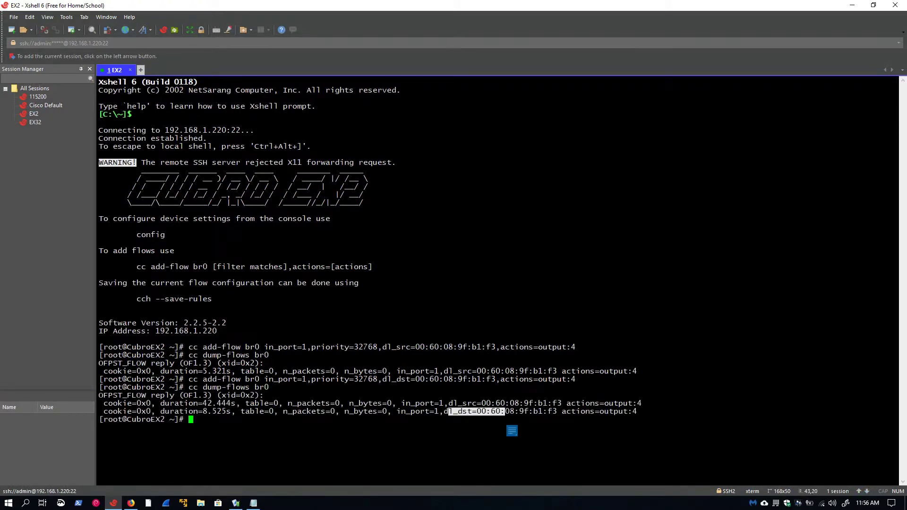
{"action": "left_click", "coordinate": [140, 502]}
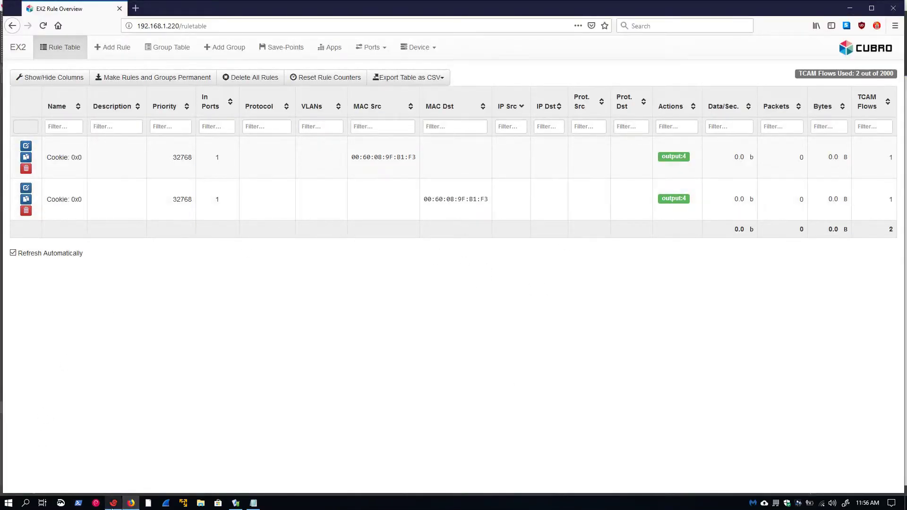
{"action": "left_click", "coordinate": [113, 503]}
Recall the dl_dst add-flow command and place the cursor before dl_dst.
{"action": "key", "text": "Up"}
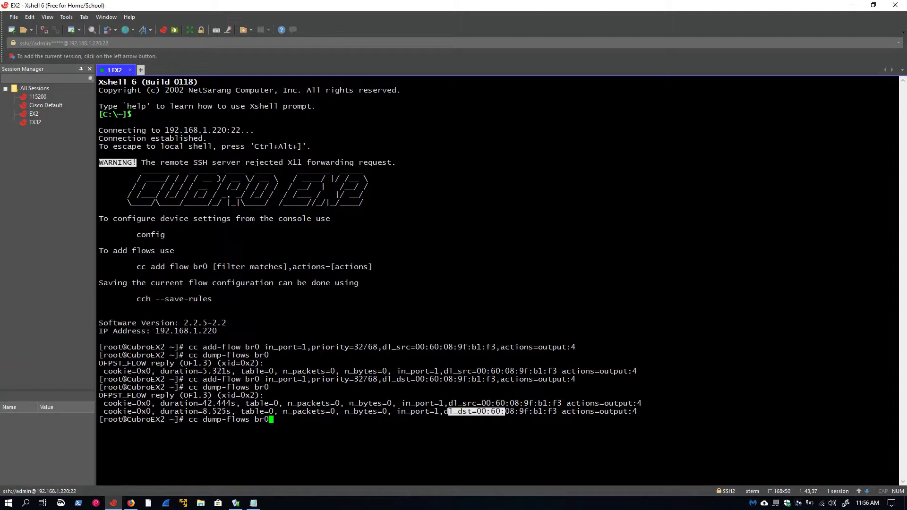
{"action": "key", "text": "Up"}
{"action": "key", "text": "Left"}
{"action": "key", "text": "Left"}
{"action": "key", "text": "Left"}
{"action": "key", "text": "Left"}
{"action": "key", "text": "Left"}
{"action": "key", "text": "Left"}
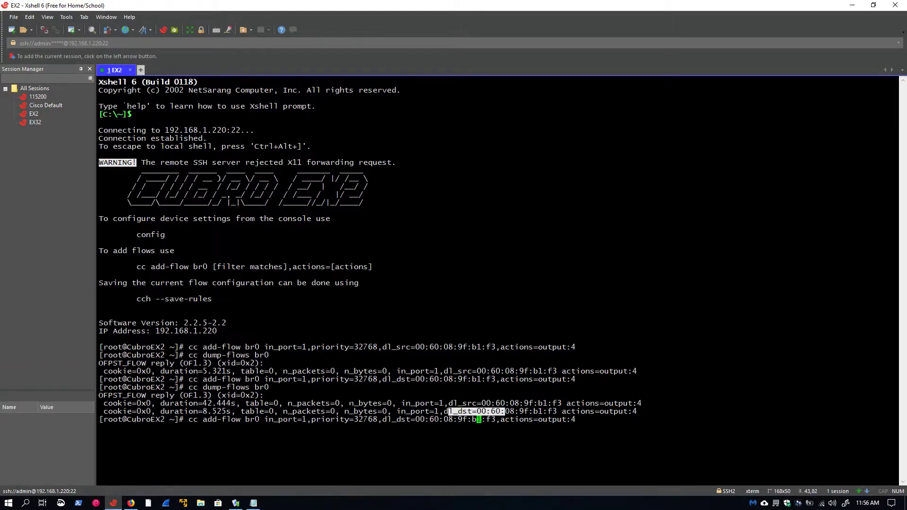
{"action": "key", "text": "Left"}
{"action": "key", "text": "Left"}
{"action": "key", "text": "Left"}
{"action": "key", "text": "Left"}
{"action": "key", "text": "Left"}
{"action": "key", "text": "Left"}
{"action": "key", "text": "Left"}
{"action": "type", "text": "dl_s"}
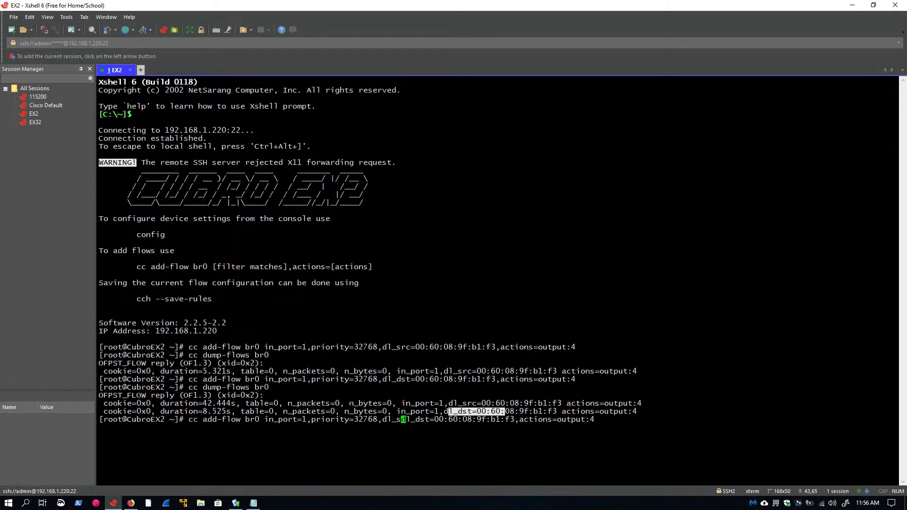
{"action": "type", "text": "rc"}
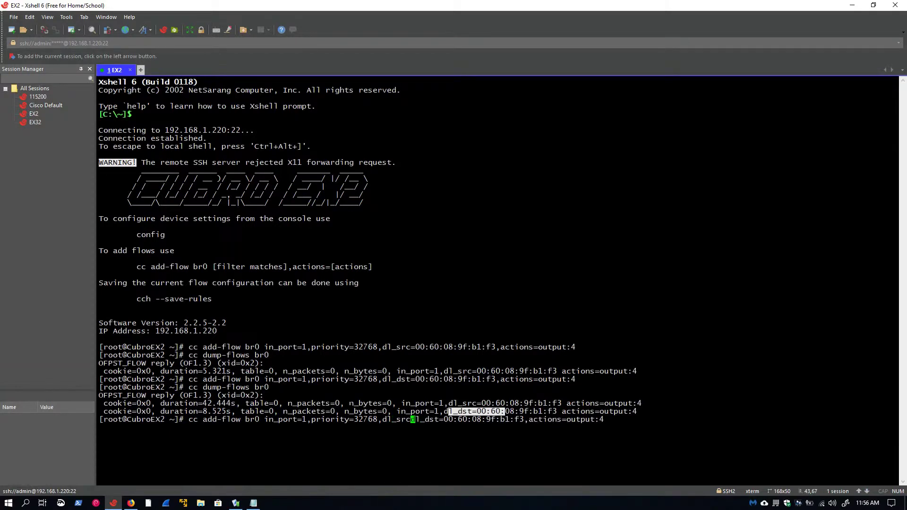
{"action": "type", "text": "="}
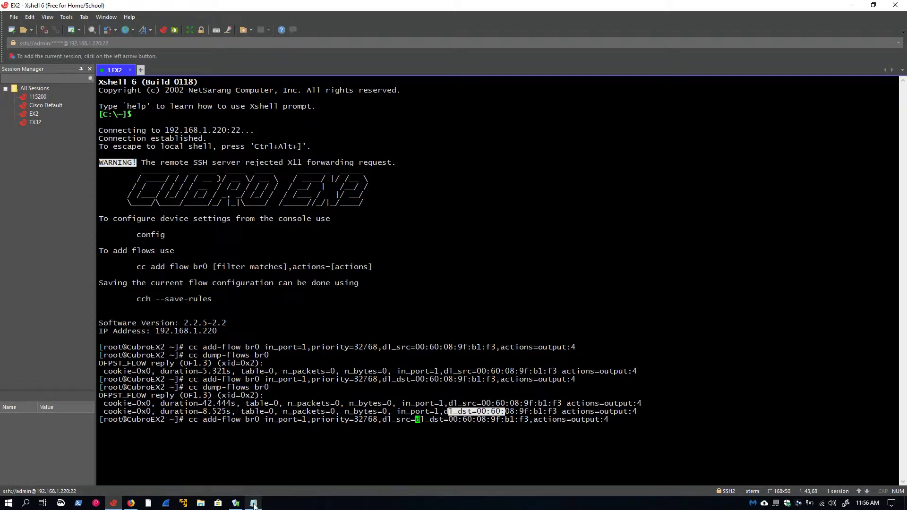
Copy the second example MAC 00:40:05:40:ef:24 from the notes.
{"action": "left_click", "coordinate": [253, 503]}
{"action": "left_click", "coordinate": [434, 123]}
{"action": "double_click", "coordinate": [434, 122]}
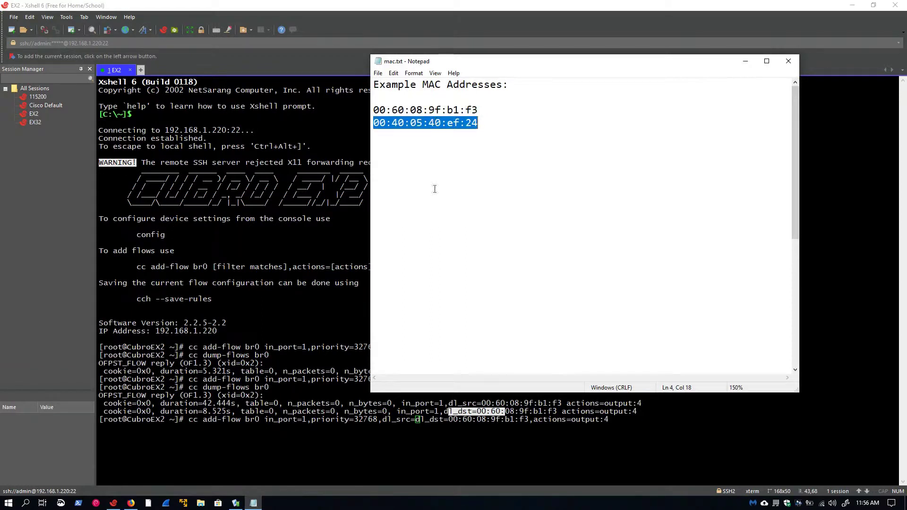
{"action": "left_click", "coordinate": [435, 401]}
Paste 00:40:05:40:ef:24 as dl_src, submit the rule, and verify it in the web table.
{"action": "right_click", "coordinate": [707, 365]}
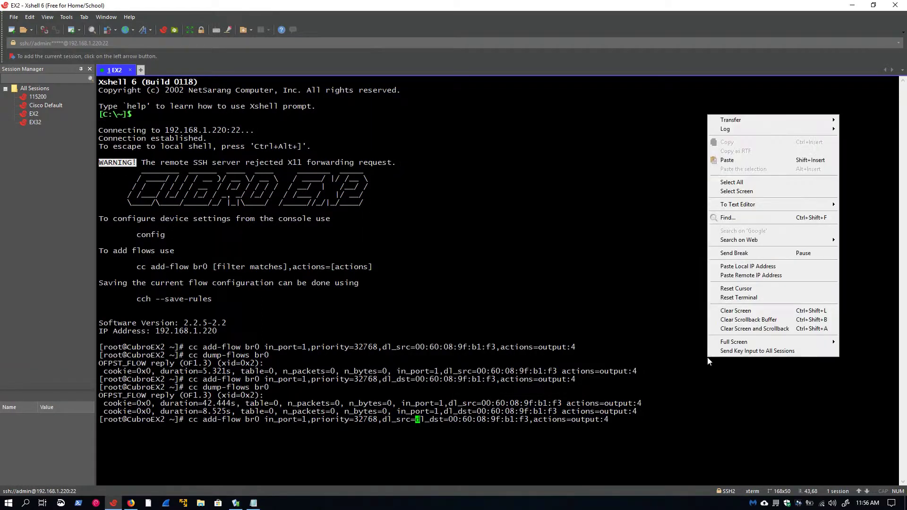
{"action": "left_click", "coordinate": [720, 161]}
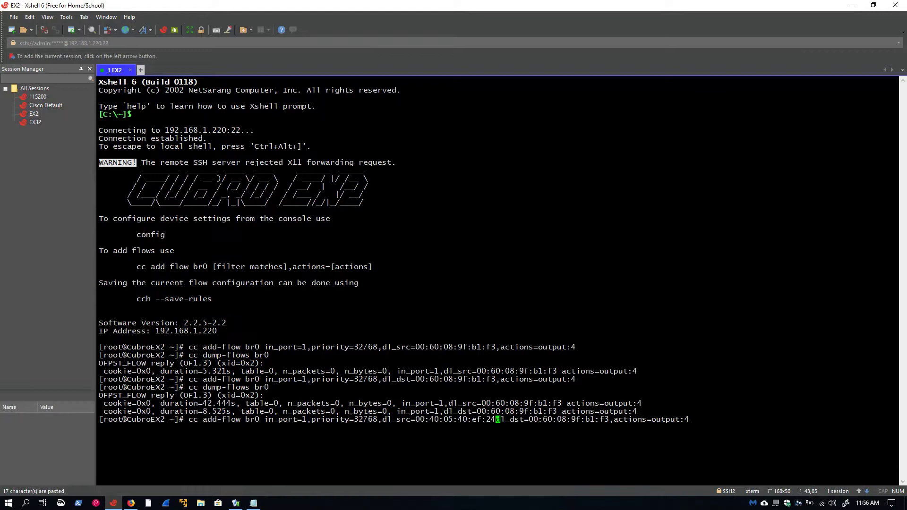
{"action": "type", "text": ","}
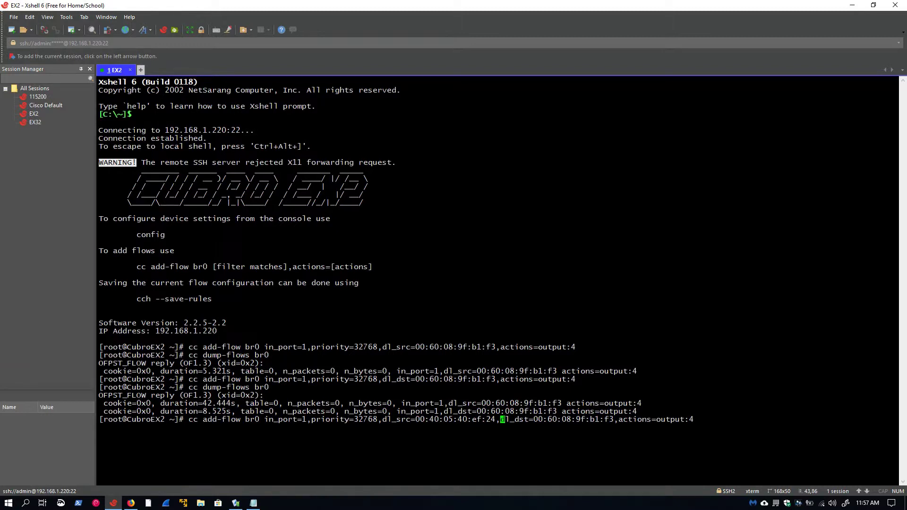
{"action": "key", "text": "Return"}
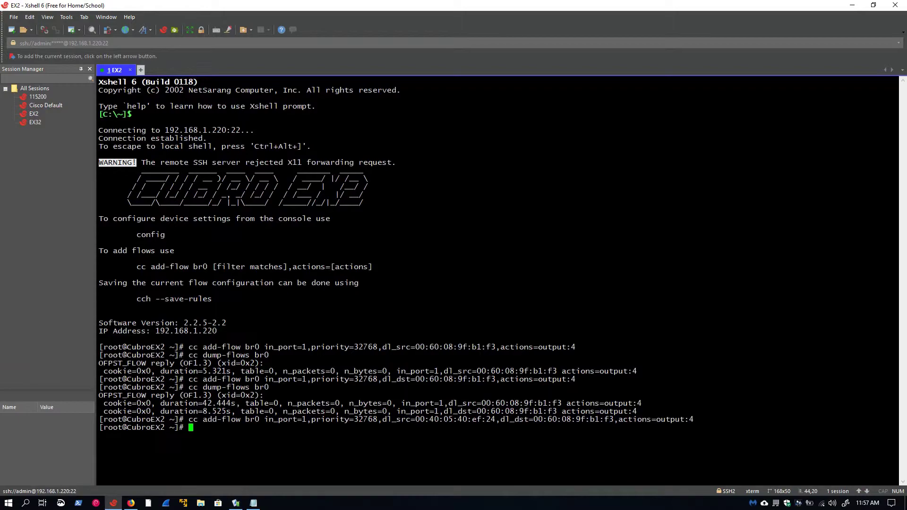
{"action": "left_click", "coordinate": [131, 503]}
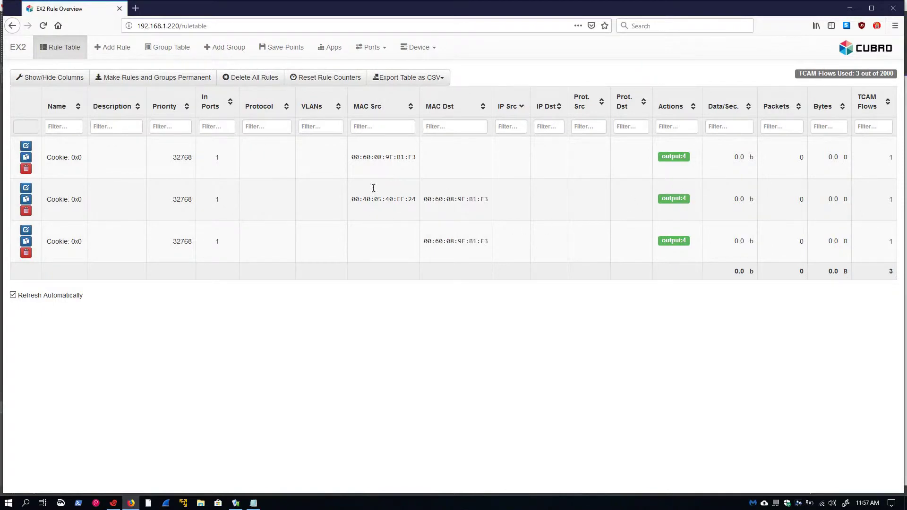
{"action": "left_click", "coordinate": [114, 503]}
{"action": "type", "text": "cc "}
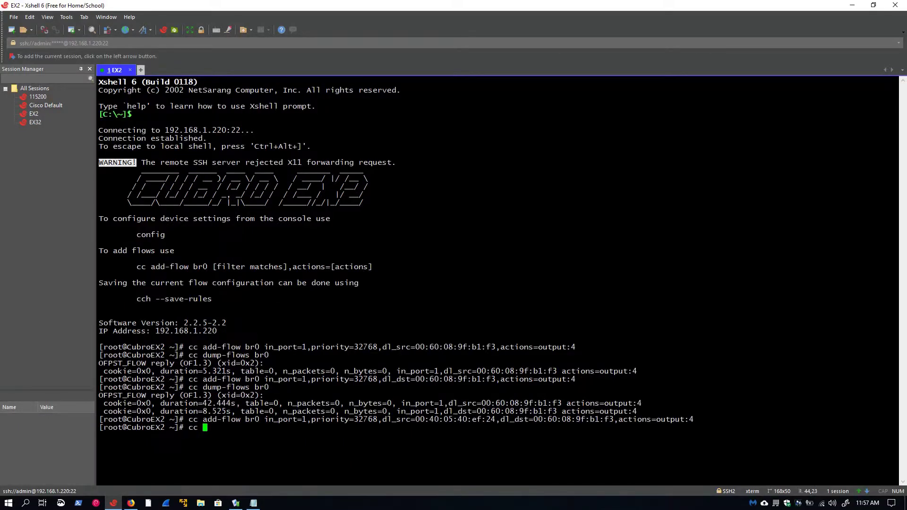
{"action": "type", "text": "dump-flows "}
{"action": "type", "text": "br0"}
Run 'cc dump-flows br0' and highlight the newest flow's source and destination MAC fields.
{"action": "key", "text": "Return"}
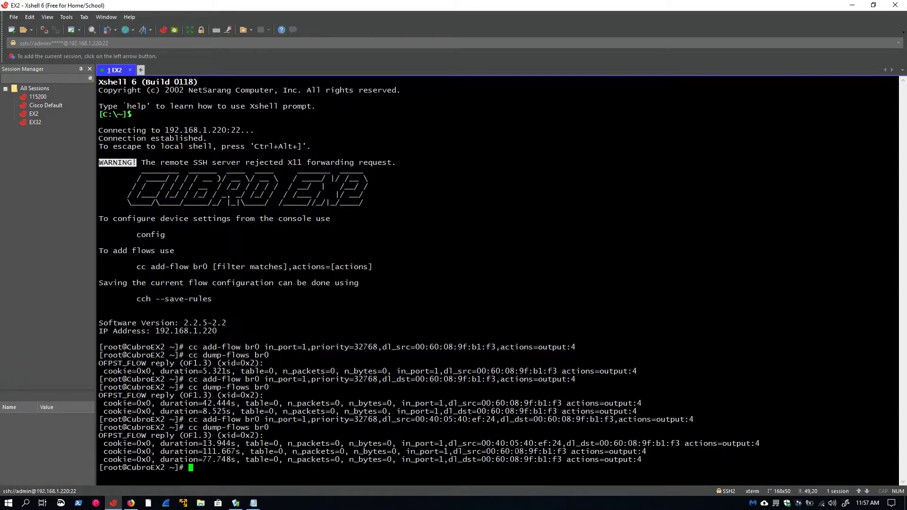
{"action": "left_click_drag", "start_coordinate": [402, 443], "coordinate": [777, 444]}
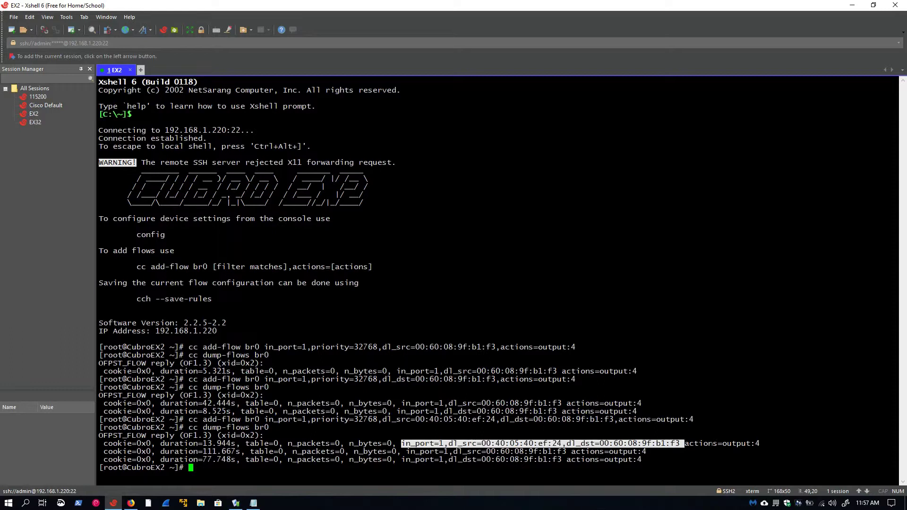
{"action": "key", "text": "ctrl+Insert"}
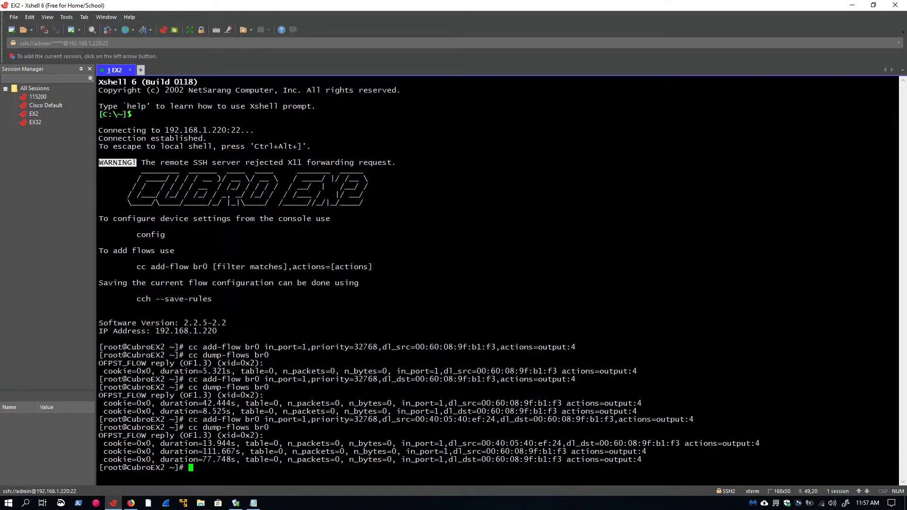
Run 'cc del-flows br0' to remove every flow from the bridge.
{"action": "key", "text": "Return"}
{"action": "key", "text": "Return"}
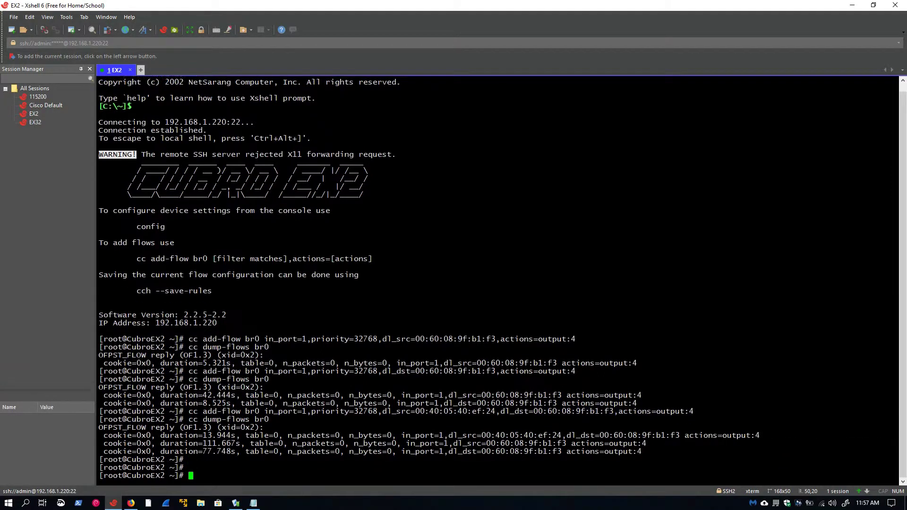
{"action": "key", "text": "Return"}
{"action": "key", "text": "Return"}
{"action": "key", "text": "Return"}
{"action": "key", "text": "Return"}
{"action": "key", "text": "Return"}
{"action": "type", "text": "cc "}
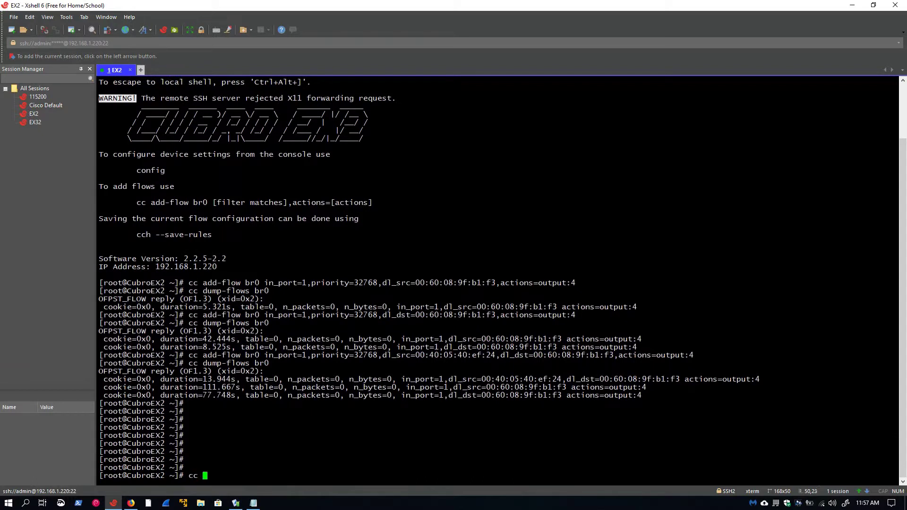
{"action": "type", "text": "del-flows"}
{"action": "type", "text": " br0"}
{"action": "key", "text": "Return"}
{"action": "key", "text": "Return"}
{"action": "key", "text": "Return"}
{"action": "key", "text": "Return"}
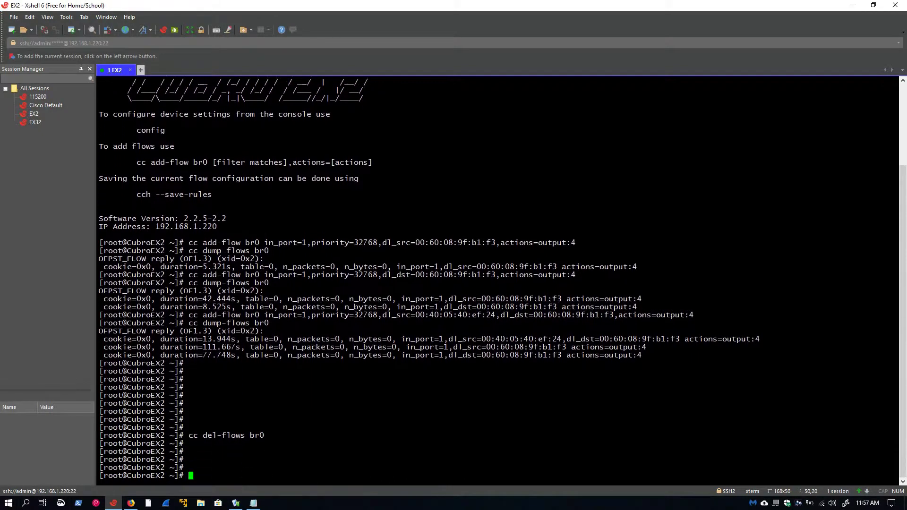
{"action": "key", "text": "Return"}
{"action": "type", "text": "cc"}
{"action": "key", "text": "BackSpace"}
{"action": "key", "text": "BackSpace"}
{"action": "key", "text": "BackSpace"}
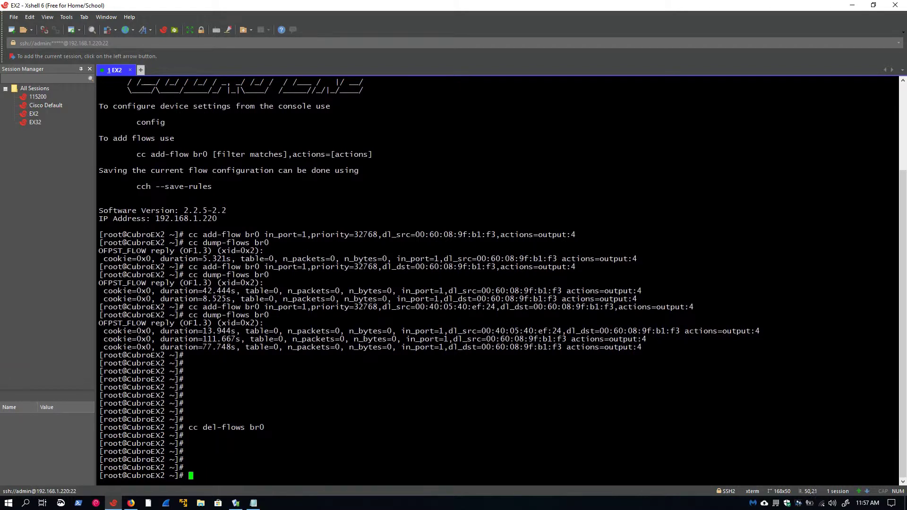
Add a flow with dl_src=00:40:05:40:ef:24/ff:ff:ff:00:00:00 and no destination match, output 4.
{"action": "key", "text": "Up"}
{"action": "key", "text": "Up"}
{"action": "key", "text": "Up"}
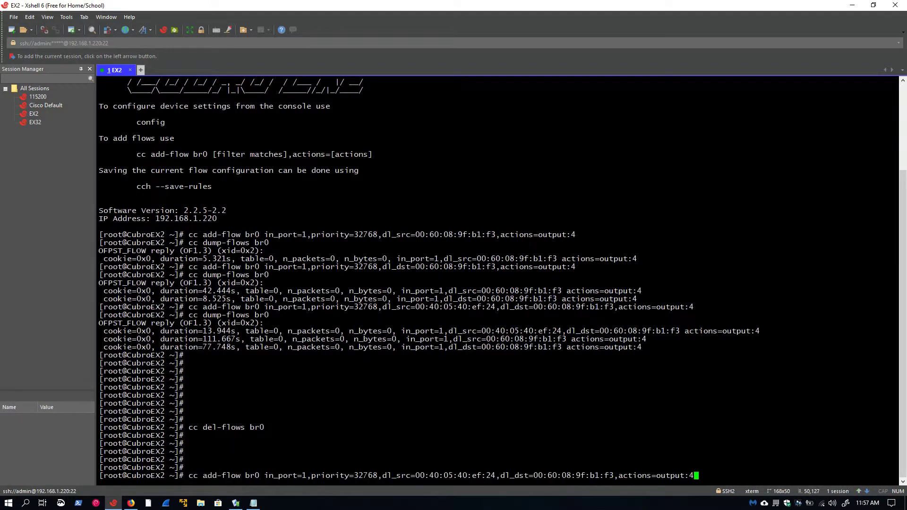
{"action": "key", "text": "Left"}
{"action": "key", "text": "Left"}
{"action": "key", "text": "Left"}
{"action": "key", "text": "Left"}
{"action": "key", "text": "Left"}
{"action": "key", "text": "Left"}
{"action": "key", "text": "Right"}
{"action": "key", "text": "Right"}
{"action": "key", "text": "Right"}
{"action": "key", "text": "BackSpace"}
{"action": "key", "text": "BackSpace"}
{"action": "key", "text": "BackSpace"}
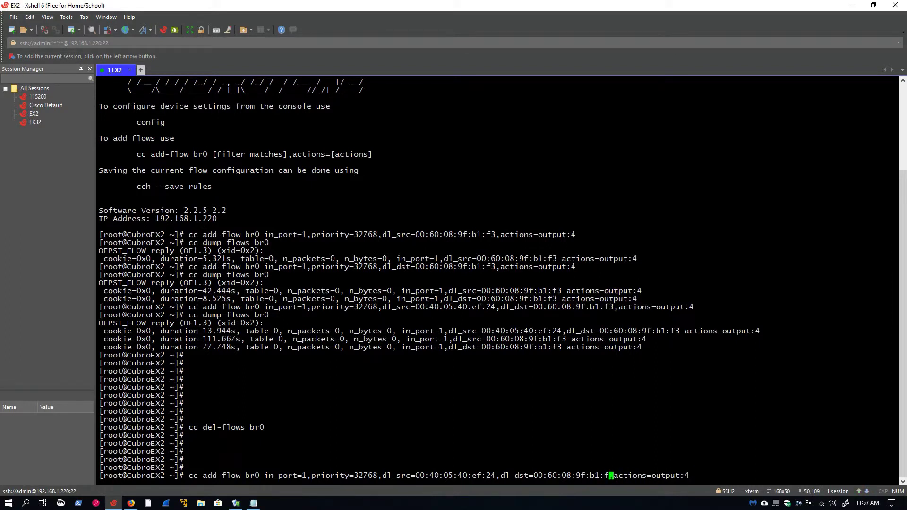
{"action": "key", "text": "BackSpace"}
{"action": "key", "text": "BackSpace"}
{"action": "key", "text": "BackSpace"}
{"action": "key", "text": "BackSpace"}
{"action": "key", "text": "BackSpace"}
{"action": "key", "text": "BackSpace"}
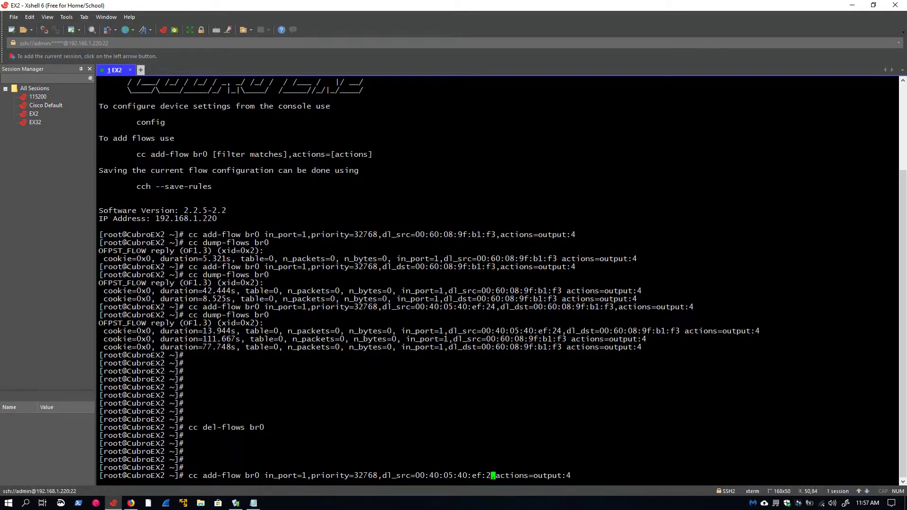
{"action": "type", "text": "4"}
{"action": "type", "text": "/"}
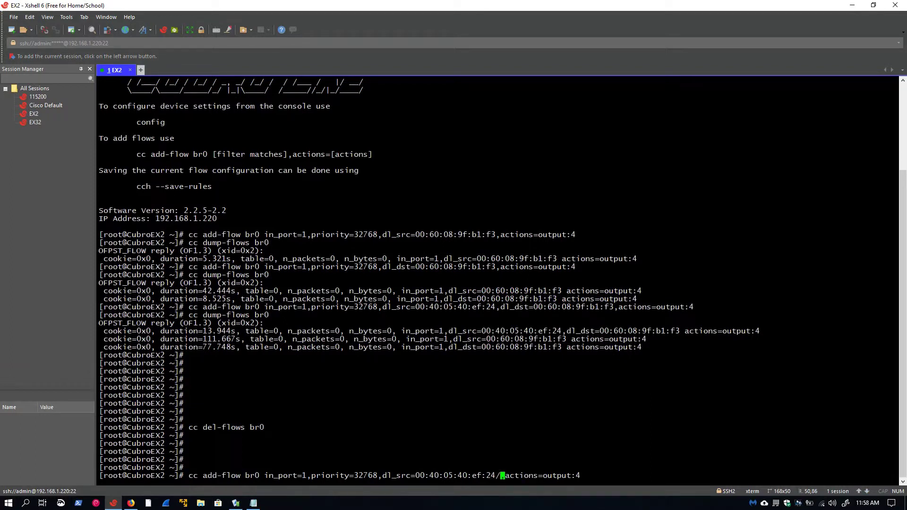
{"action": "type", "text": "ff:ff:f"}
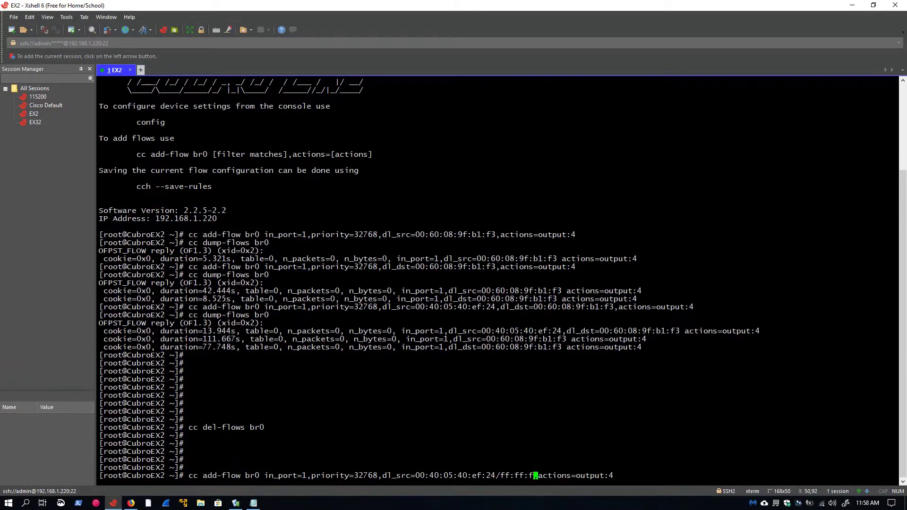
{"action": "type", "text": "f:00"}
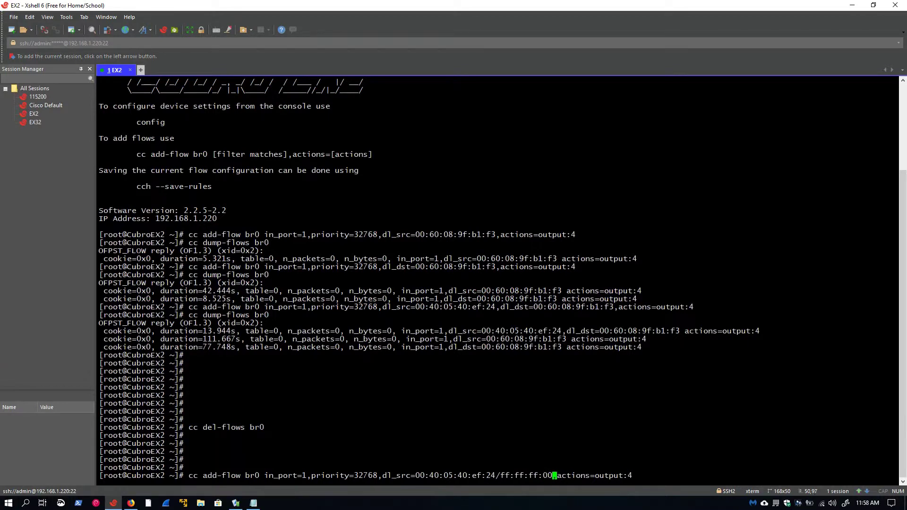
{"action": "type", "text": ":00:00"}
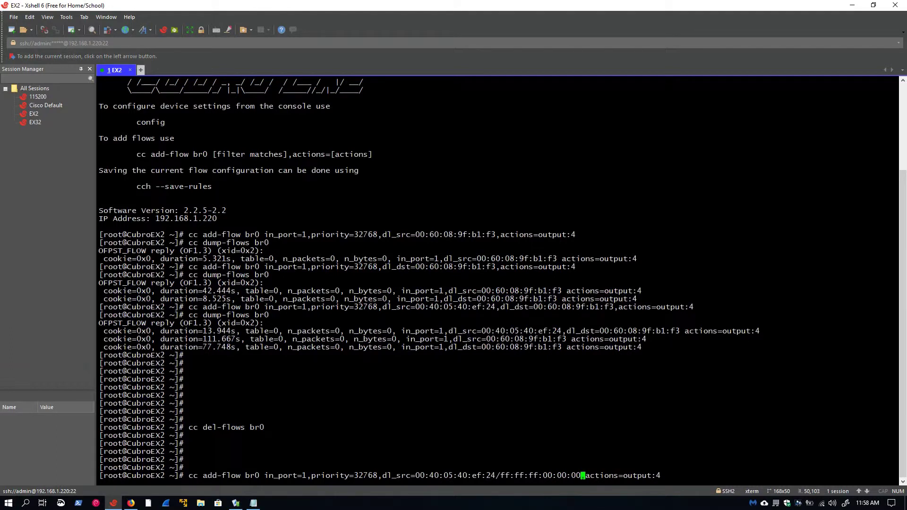
{"action": "key", "text": "Return"}
{"action": "key", "text": "Return"}
{"action": "key", "text": "Return"}
{"action": "key", "text": "Return"}
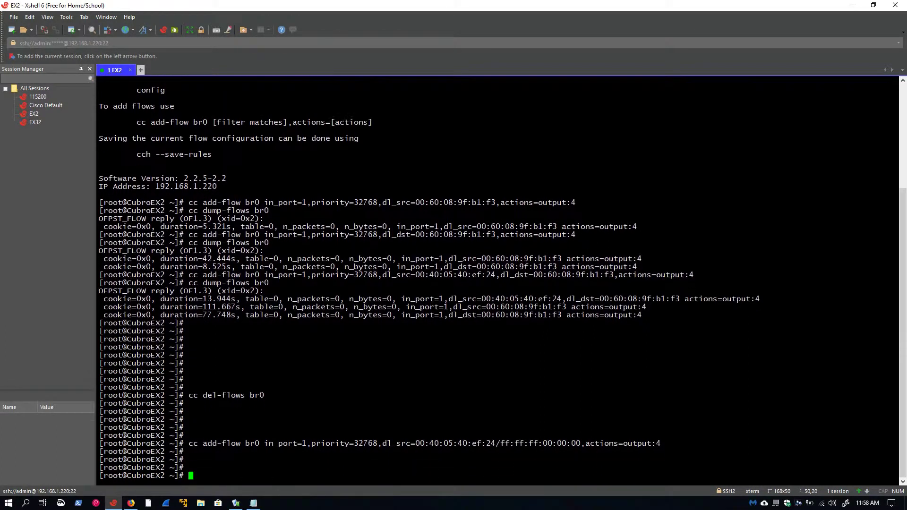
{"action": "type", "text": "cc dump-"}
{"action": "type", "text": "flows br0"}
List flows and check the masked source shows as 00:40:05:00:00:00 in terminal and web table.
{"action": "key", "text": "Return"}
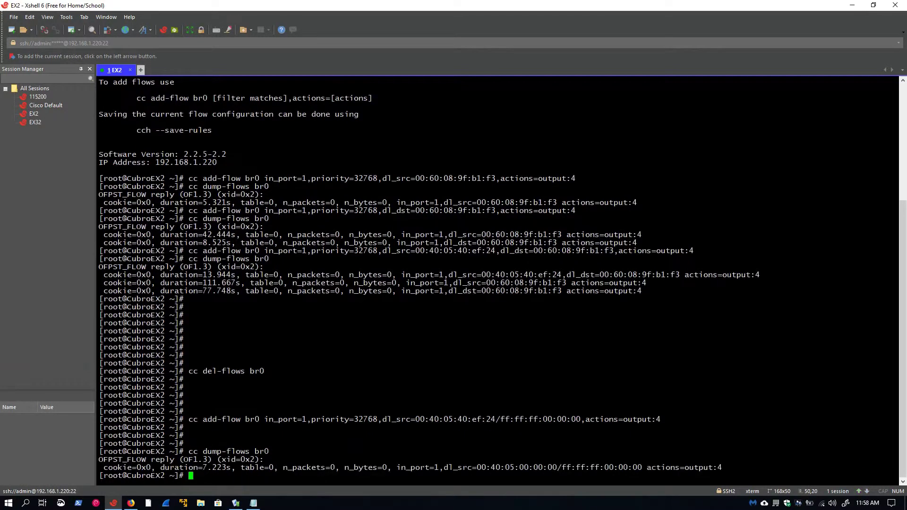
{"action": "left_click_drag", "start_coordinate": [458, 467], "coordinate": [556, 468]}
{"action": "left_click_drag", "start_coordinate": [561, 467], "coordinate": [642, 468]}
{"action": "left_click", "coordinate": [131, 503]}
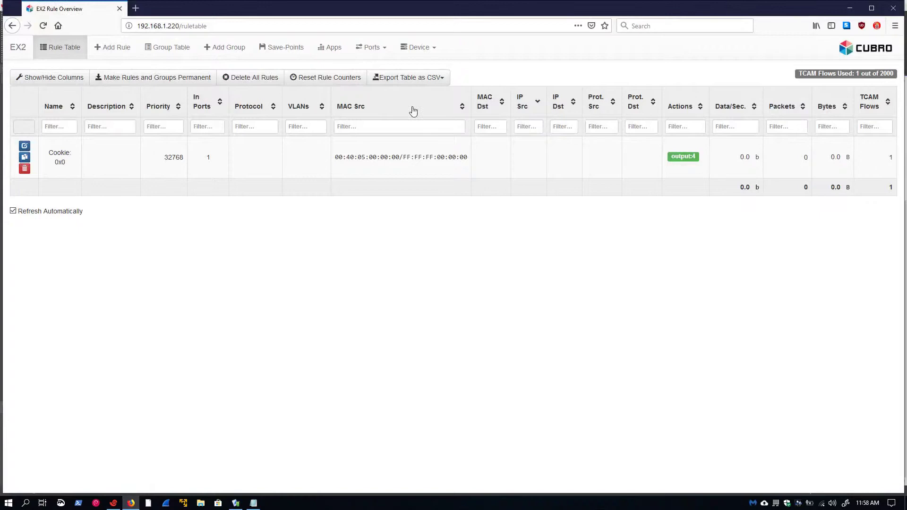
{"action": "left_click_drag", "start_coordinate": [357, 185], "coordinate": [392, 165]}
{"action": "left_click", "coordinate": [114, 503]}
Edit the recalled add-flow command to 'dl_dst=actions=output:4' and bring up the MAC mask notes.
{"action": "left_click", "coordinate": [642, 475]}
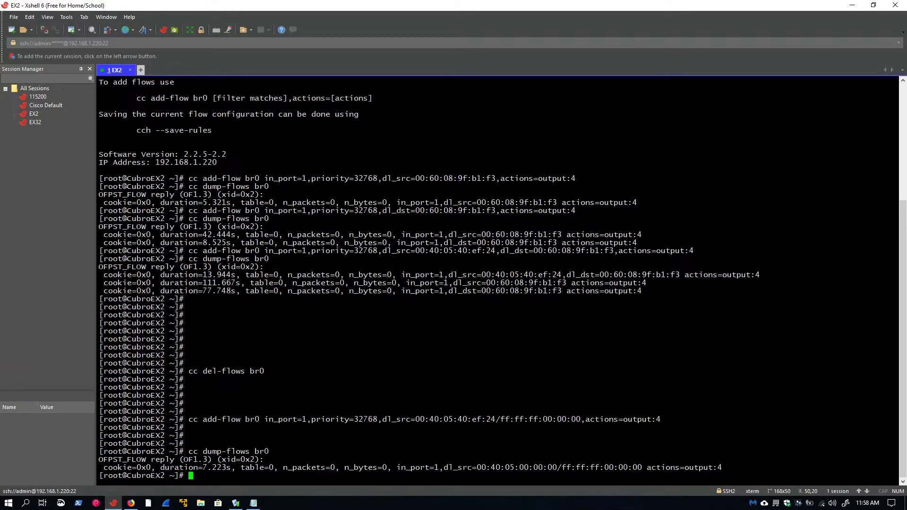
{"action": "key", "text": "Return"}
{"action": "key", "text": "Return"}
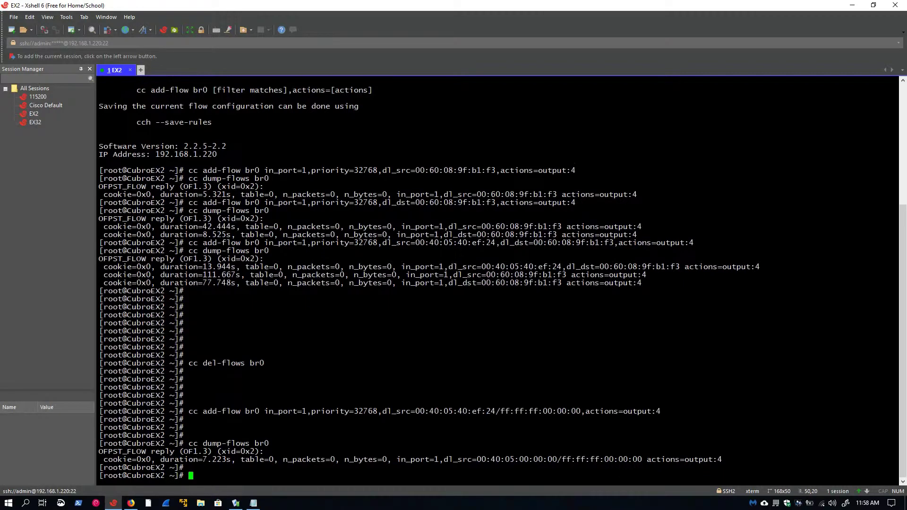
{"action": "key", "text": "Return"}
{"action": "key", "text": "Return"}
{"action": "key", "text": "Up"}
{"action": "key", "text": "Up"}
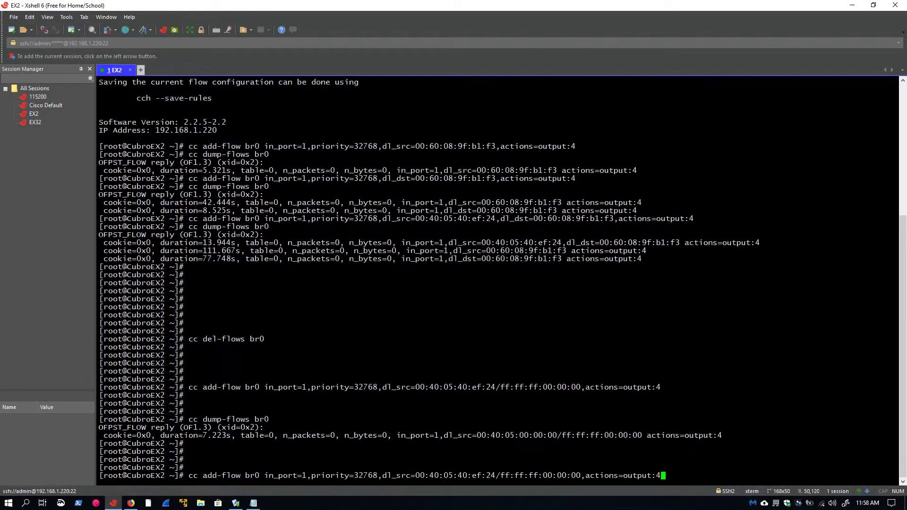
{"action": "key", "text": "Left"}
{"action": "key", "text": "Left"}
{"action": "key", "text": "Left"}
{"action": "key", "text": "Left"}
{"action": "key", "text": "Left"}
{"action": "key", "text": "Left"}
{"action": "key", "text": "Left"}
{"action": "key", "text": "Left"}
{"action": "key", "text": "Left"}
{"action": "key", "text": "Left"}
{"action": "key", "text": "Left"}
{"action": "key", "text": "BackSpace"}
{"action": "key", "text": "BackSpace"}
{"action": "key", "text": "BackSpace"}
{"action": "key", "text": "BackSpace"}
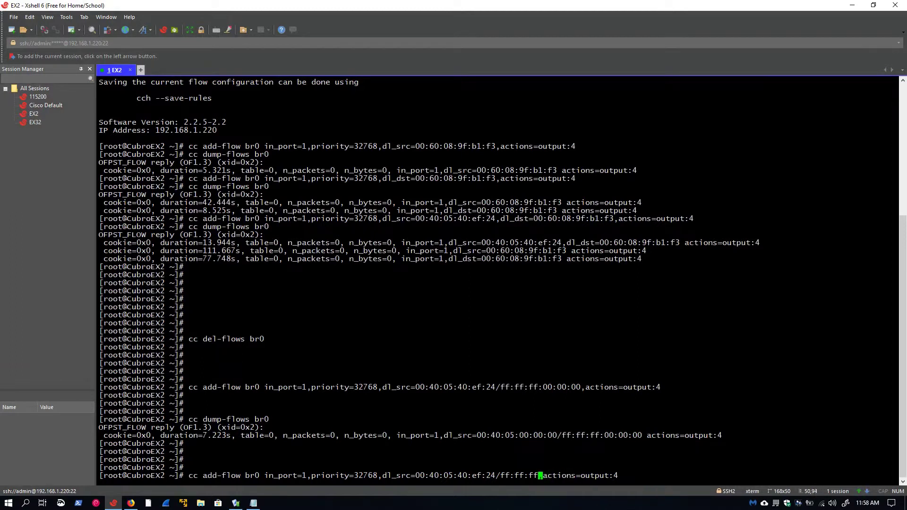
{"action": "key", "text": "BackSpace"}
{"action": "key", "text": "BackSpace"}
{"action": "key", "text": "BackSpace"}
{"action": "key", "text": "BackSpace"}
{"action": "key", "text": "BackSpace"}
{"action": "key", "text": "BackSpace"}
{"action": "key", "text": "BackSpace"}
{"action": "key", "text": "BackSpace"}
{"action": "key", "text": "BackSpace"}
{"action": "key", "text": "BackSpace"}
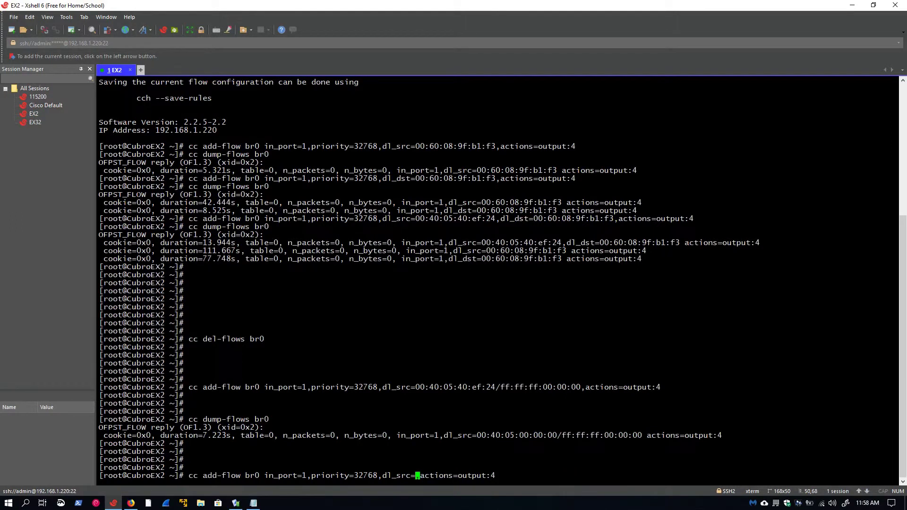
{"action": "key", "text": "BackSpace"}
{"action": "key", "text": "BackSpace"}
{"action": "key", "text": "BackSpace"}
{"action": "key", "text": "BackSpace"}
{"action": "type", "text": "ds"}
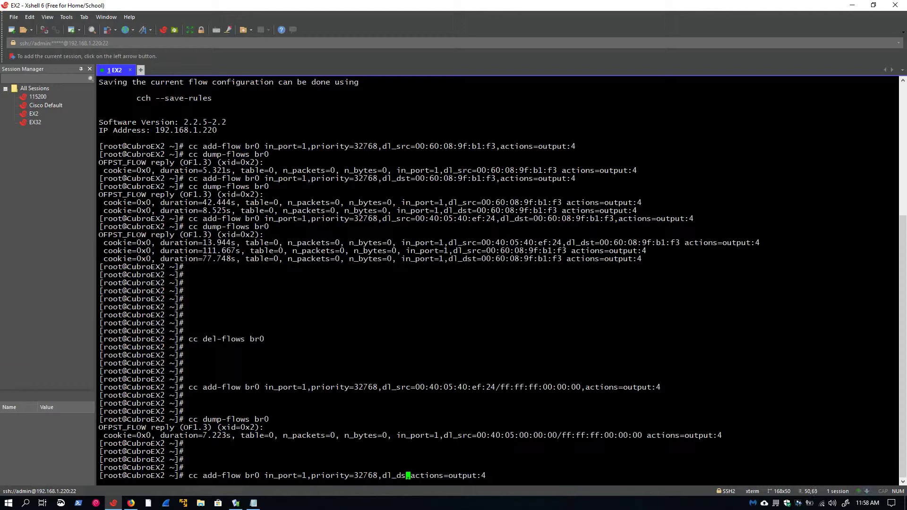
{"action": "type", "text": "t="}
{"action": "key", "text": "alt+Tab"}
{"action": "scroll", "coordinate": [519, 249], "scroll_direction": "down", "scroll_amount": 5}
{"action": "scroll", "coordinate": [519, 250], "scroll_direction": "down", "scroll_amount": 5}
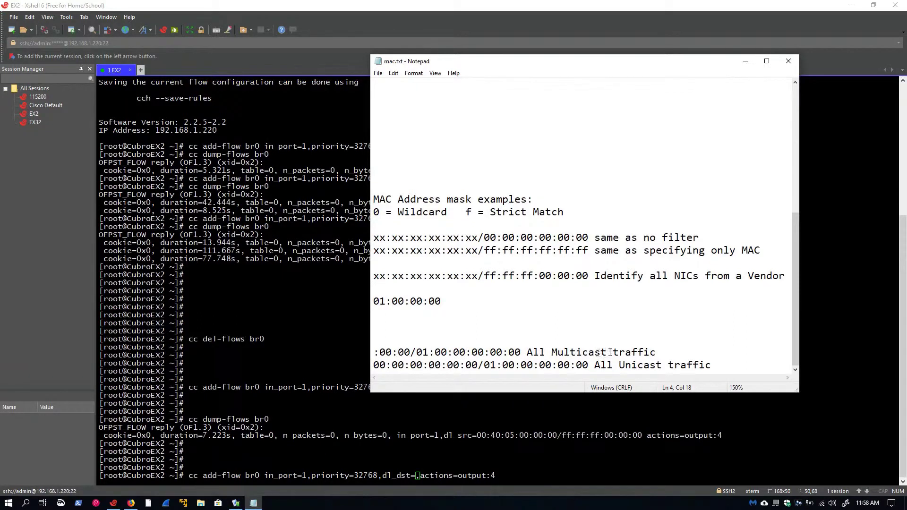
Copy the All Unicast mask 00:00:00:00:00:00/01:00:00:00:00:00 from mac.txt and return to Xshell.
{"action": "left_click_drag", "start_coordinate": [523, 352], "coordinate": [365, 353]}
{"action": "left_click", "coordinate": [375, 353]}
{"action": "left_click_drag", "start_coordinate": [373, 365], "coordinate": [589, 365]}
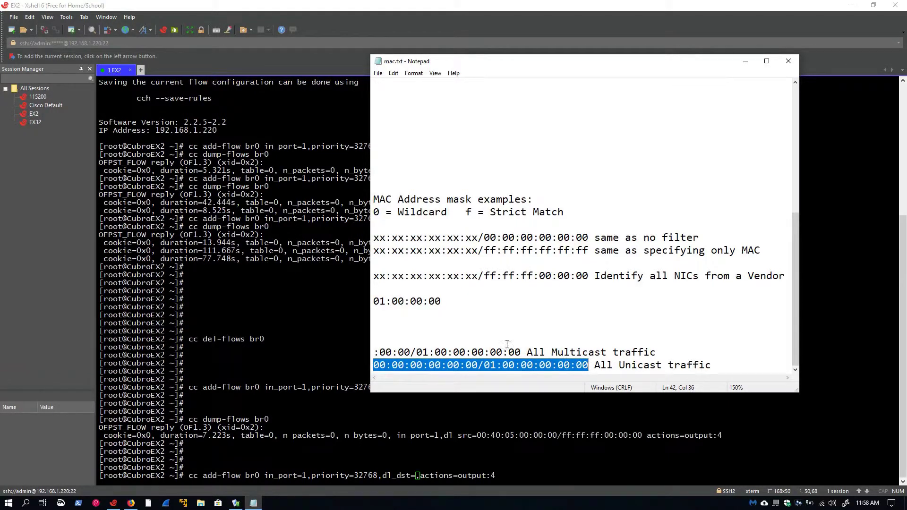
{"action": "key", "text": "alt+Tab"}
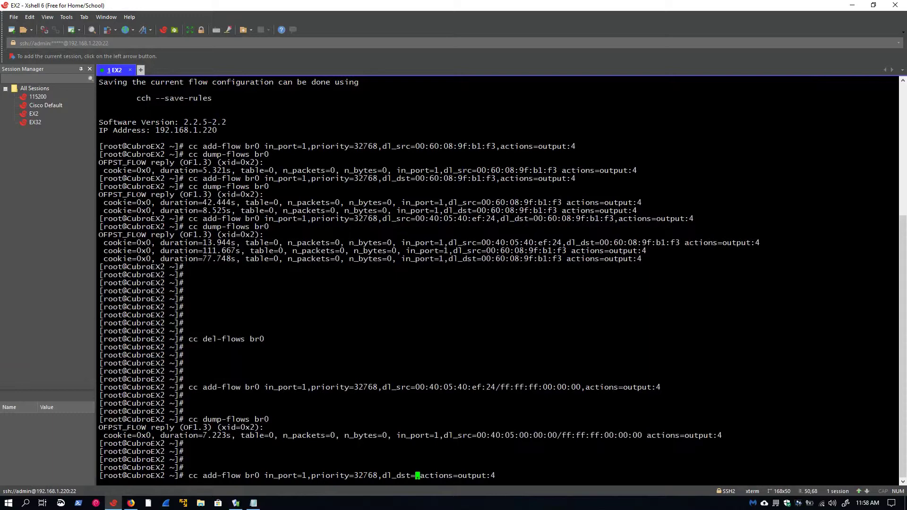
Add the all-unicast destination flow dl_dst=00:00:00:00:00:00/01:00:00:00:00:00 to output:4.
{"action": "right_click", "coordinate": [423, 468]}
{"action": "left_click", "coordinate": [453, 272]}
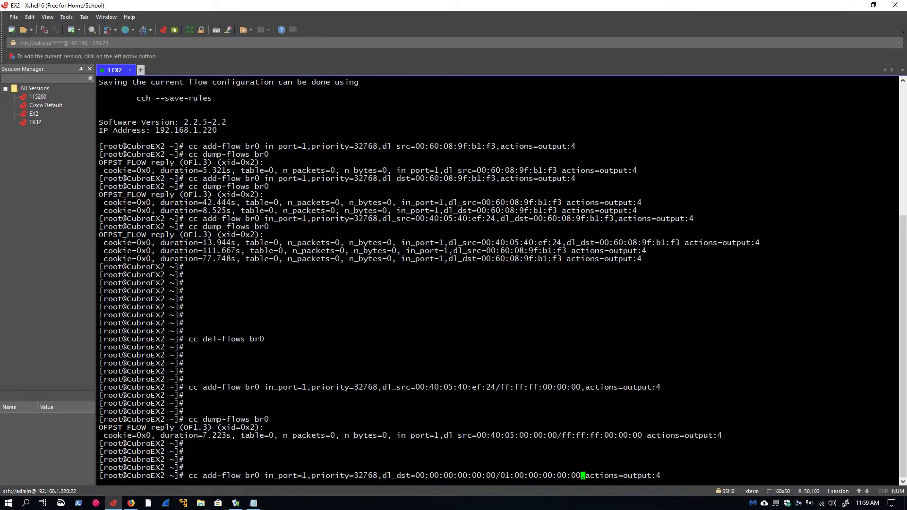
{"action": "key", "text": "Return"}
{"action": "key", "text": "Return"}
{"action": "key", "text": "Return"}
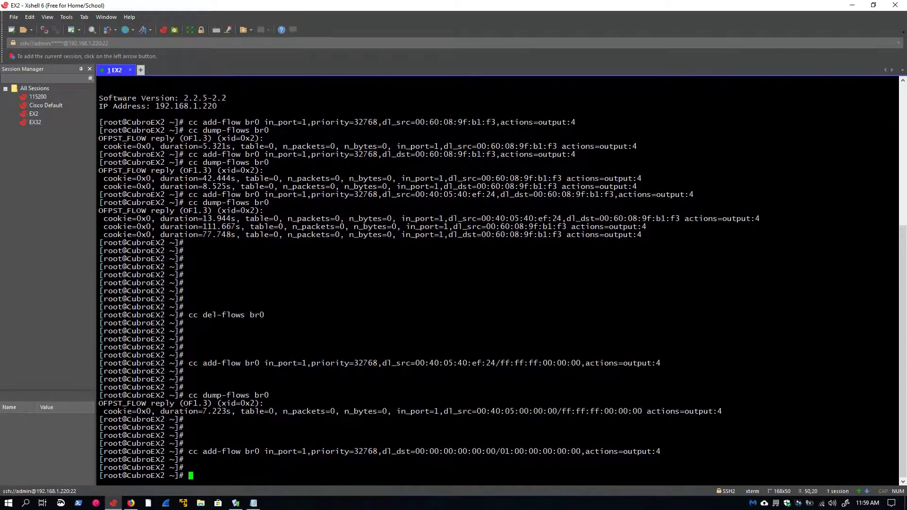
Add the all-multicast destination flow dl_dst=01:00:00:00:00:00/01:00:00:00:00:00 to output:4.
{"action": "key", "text": "Up"}
{"action": "key", "text": "Left"}
{"action": "key", "text": "Left"}
{"action": "key", "text": "Left"}
{"action": "key", "text": "Left"}
{"action": "key", "text": "Left"}
{"action": "key", "text": "Left"}
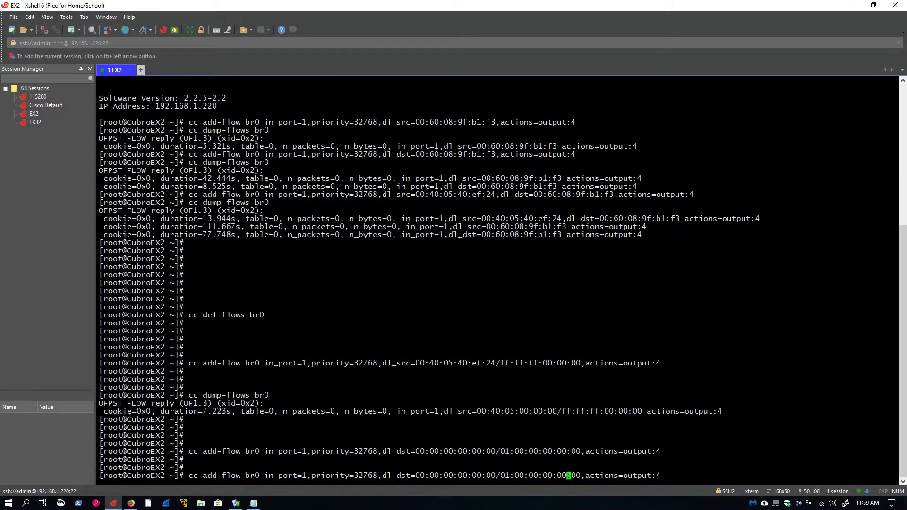
{"action": "key", "text": "Left"}
{"action": "key", "text": "Left"}
{"action": "key", "text": "Left"}
{"action": "key", "text": "Left"}
{"action": "key", "text": "Left"}
{"action": "key", "text": "Left"}
{"action": "key", "text": "Left"}
{"action": "key", "text": "Left"}
{"action": "key", "text": "Left"}
{"action": "key", "text": "BackSpace"}
{"action": "type", "text": "1"}
{"action": "key", "text": "Return"}
{"action": "key", "text": "Return"}
{"action": "key", "text": "Return"}
{"action": "key", "text": "Return"}
{"action": "key", "text": "Return"}
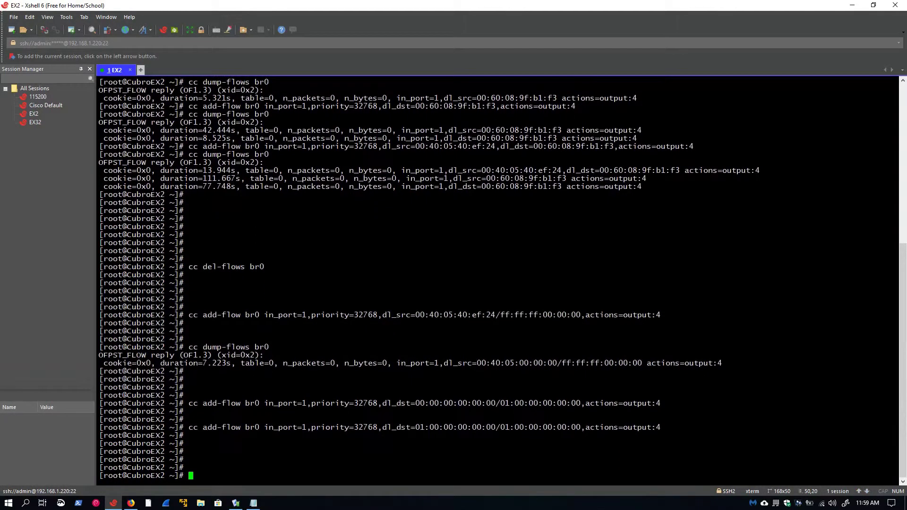
{"action": "left_click_drag", "start_coordinate": [189, 403], "coordinate": [678, 404]}
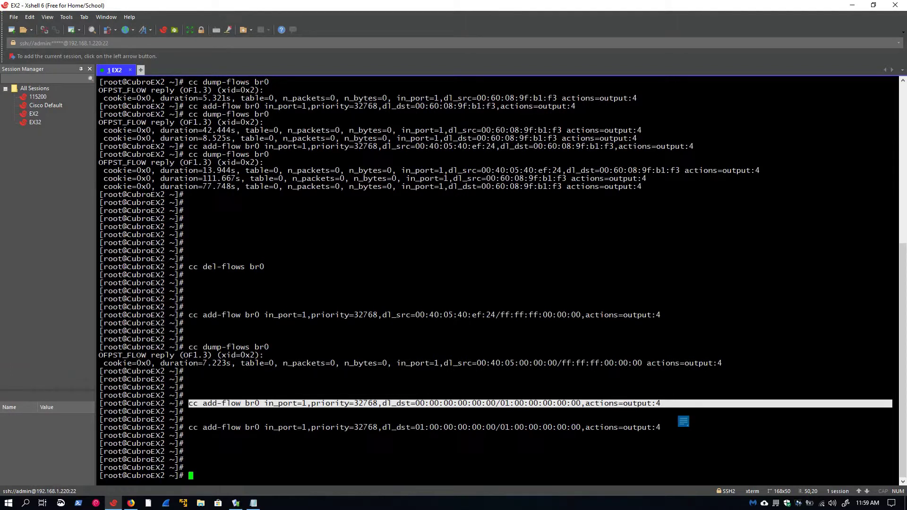
{"action": "left_click_drag", "start_coordinate": [189, 426], "coordinate": [668, 427]}
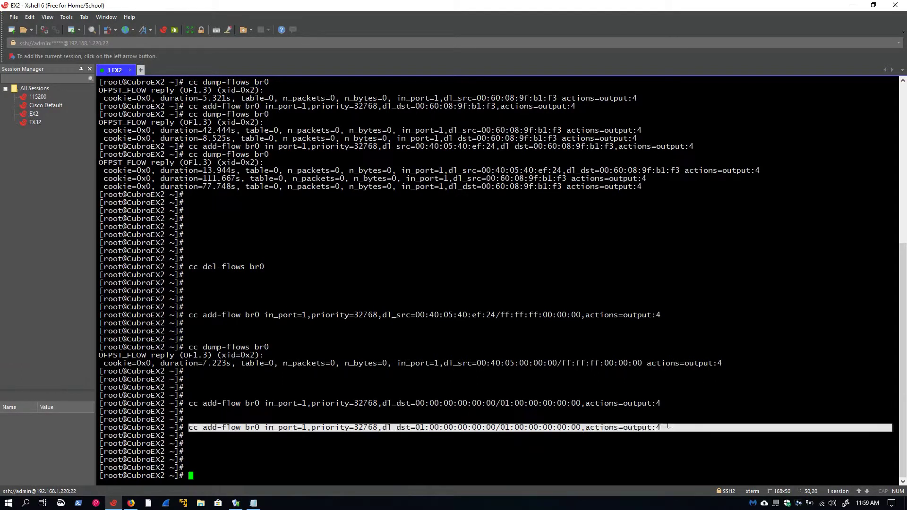
{"action": "left_click", "coordinate": [666, 427]}
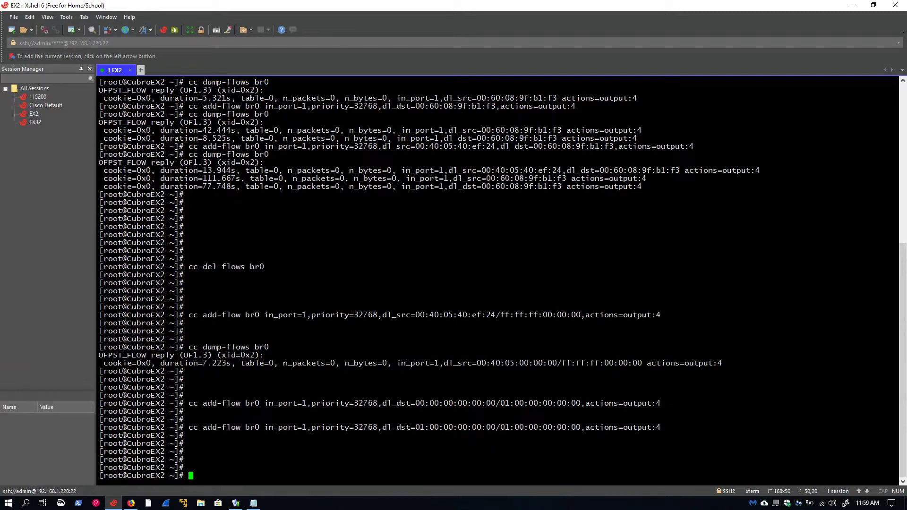